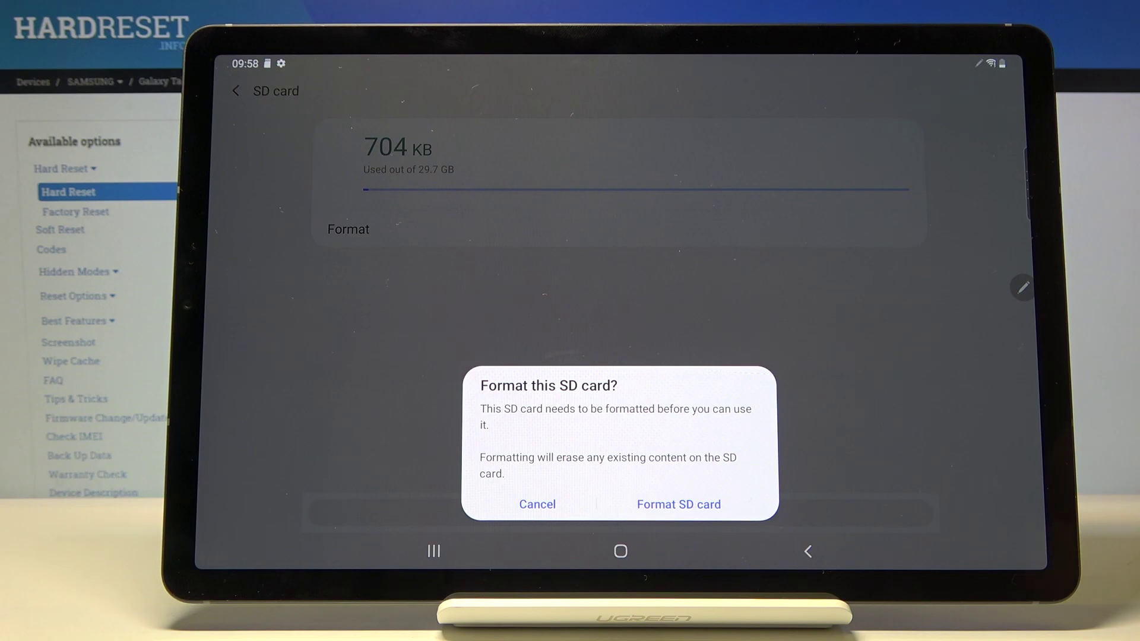
Step: Confirm erasing the SD card, finish setup at 544 KB used, and return home
click(679, 504)
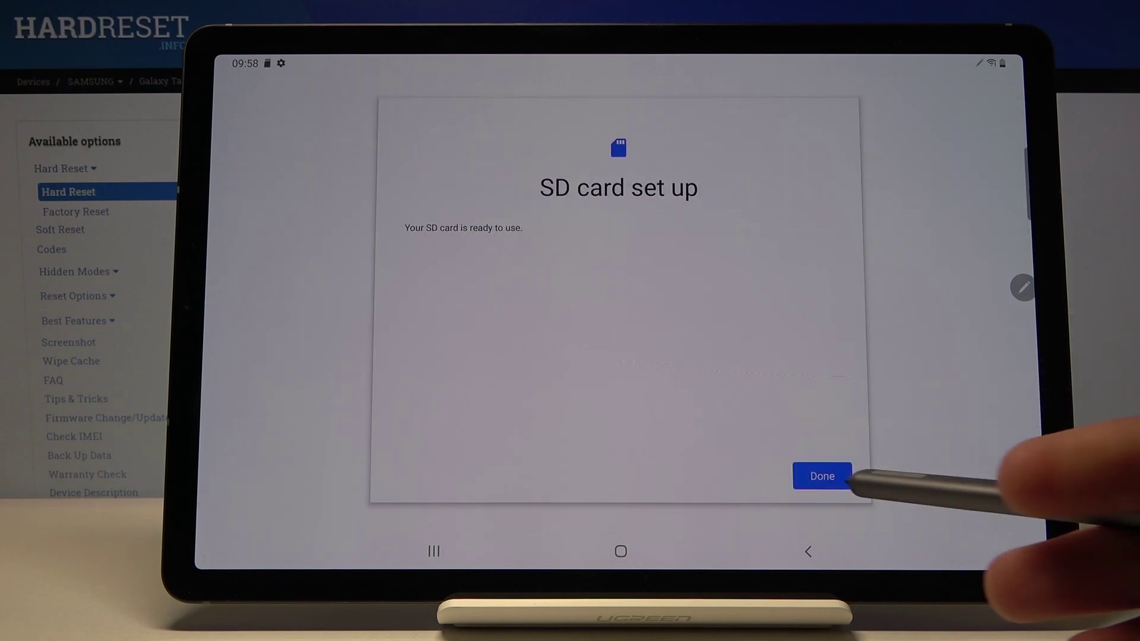
click(822, 476)
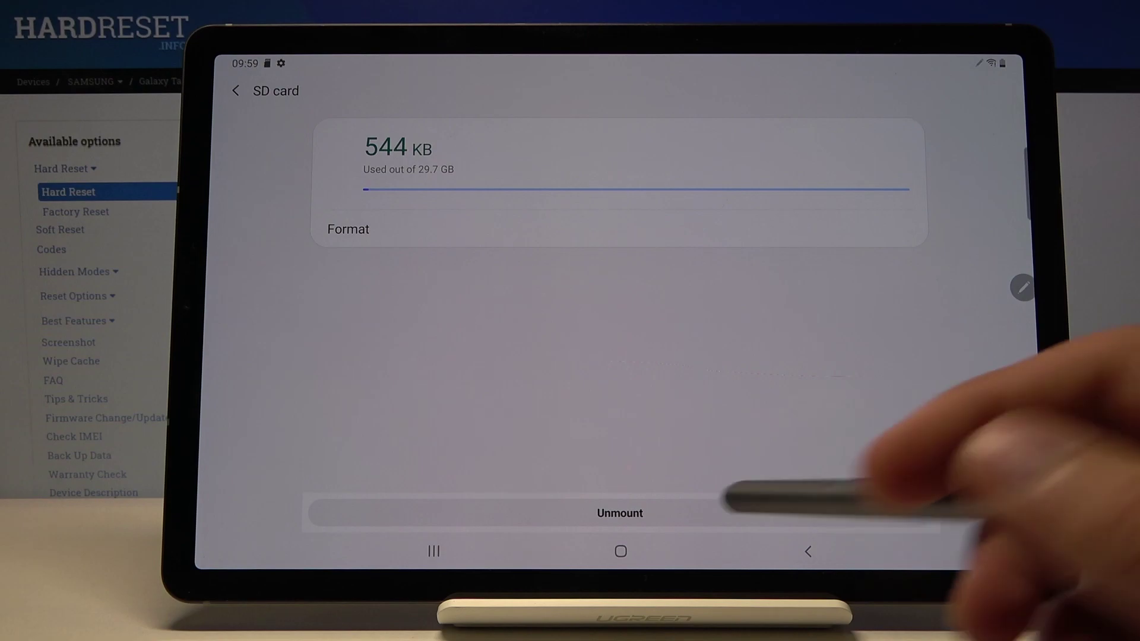
click(621, 552)
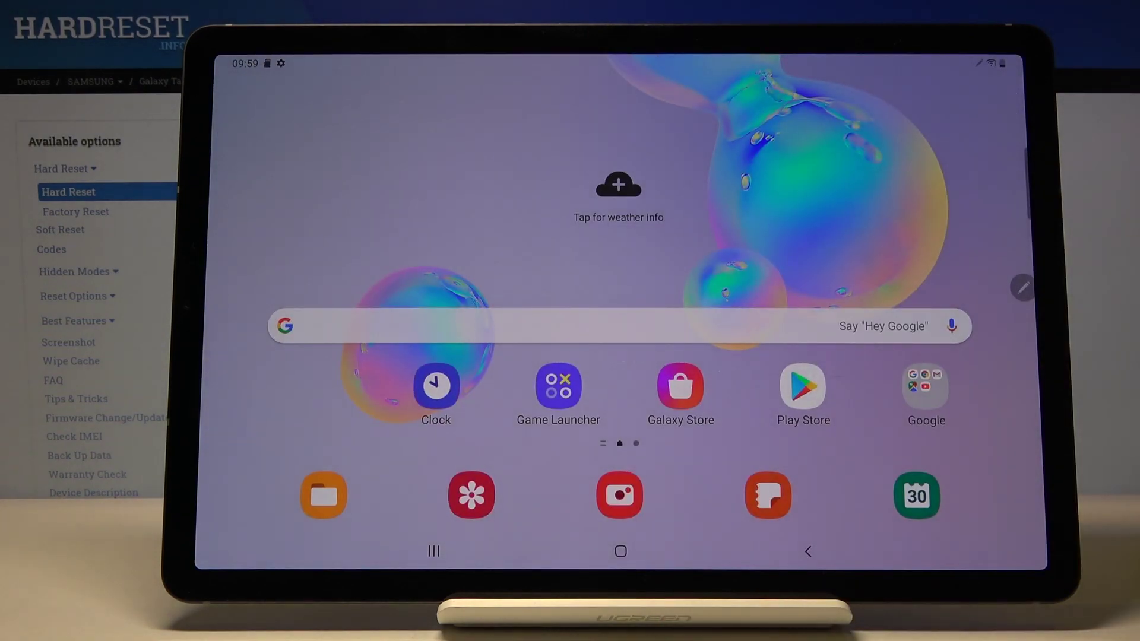